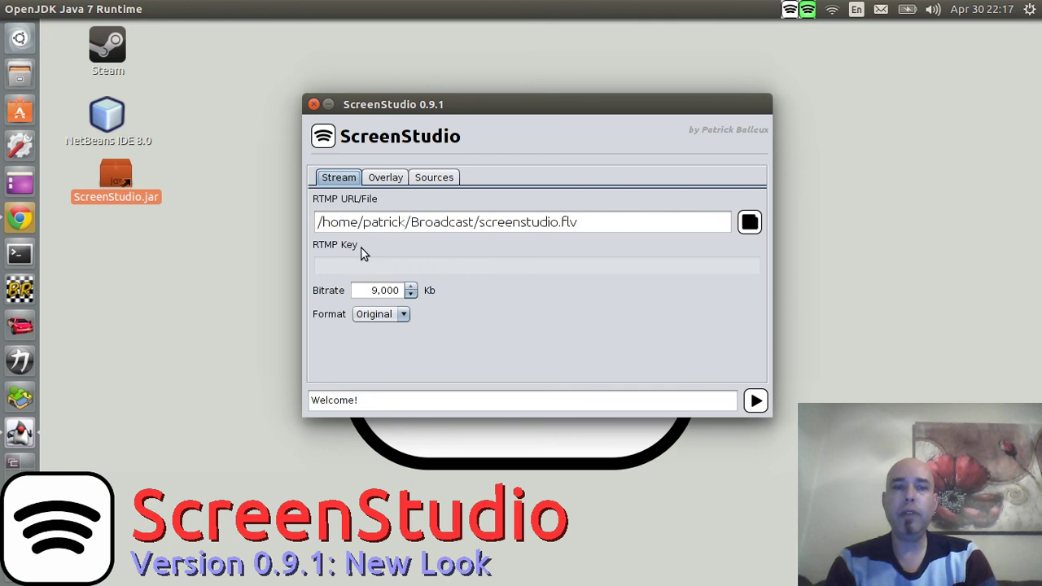
- Review the overlay settings and set the webcam delay in the source settings to -0.3 sec
{"action": "left_click", "coordinate": [376, 179]}
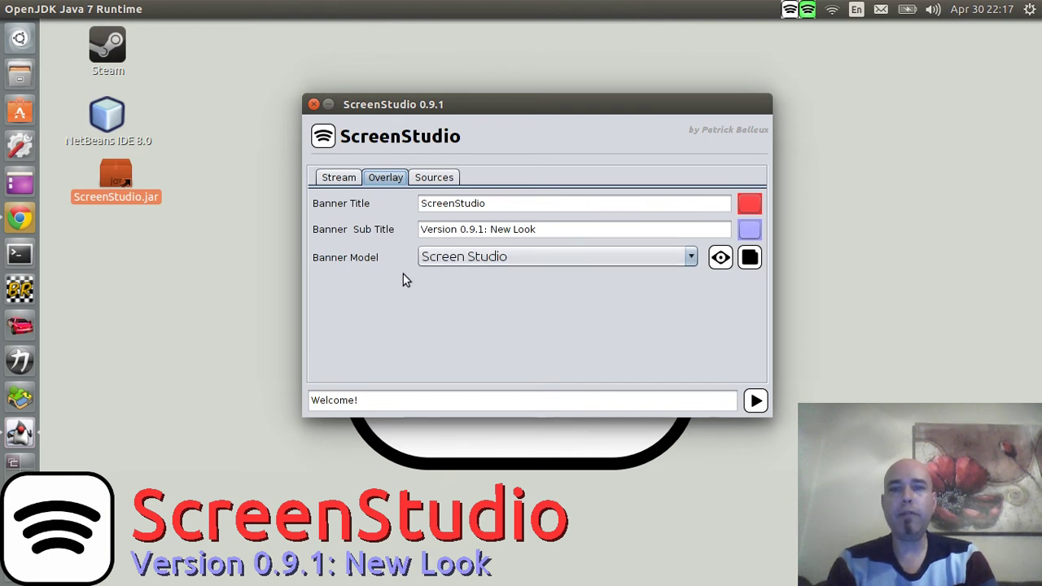
{"action": "left_click", "coordinate": [422, 179]}
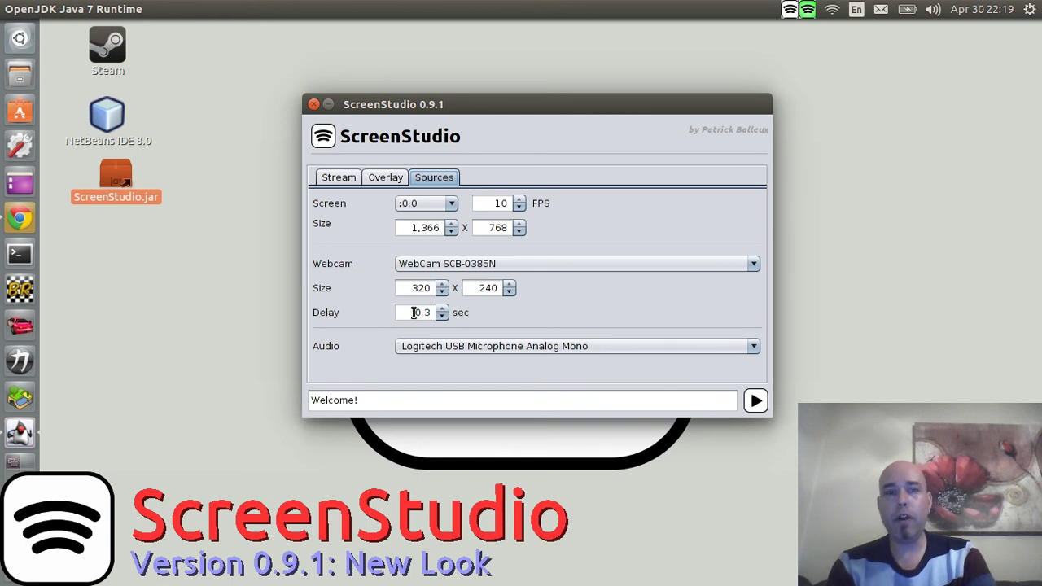
{"action": "left_click", "coordinate": [405, 312]}
{"action": "type", "text": "-"}
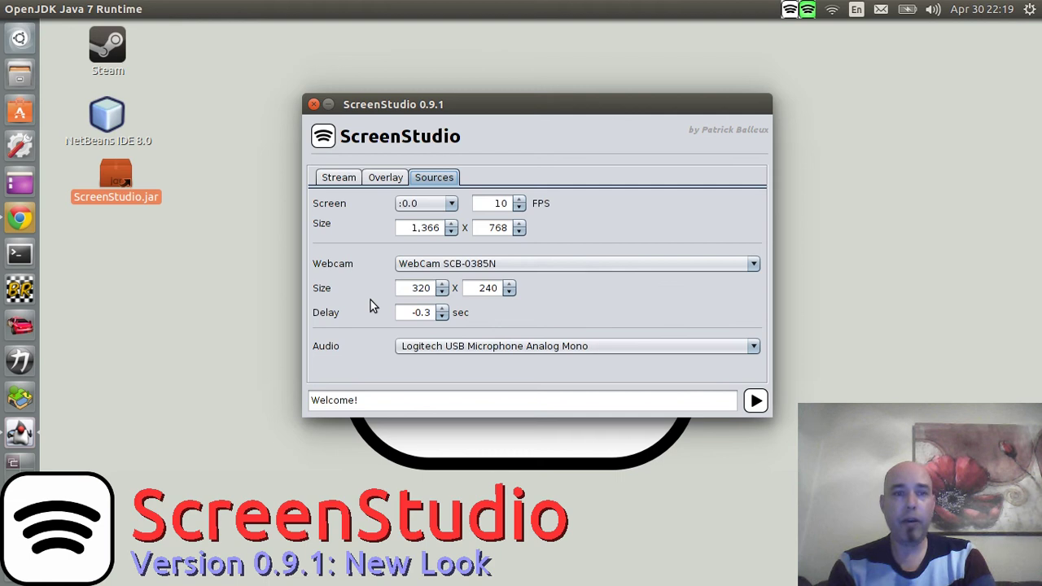
- Examine the available output formats in the stream settings without changing the Original format
{"action": "left_click", "coordinate": [342, 180]}
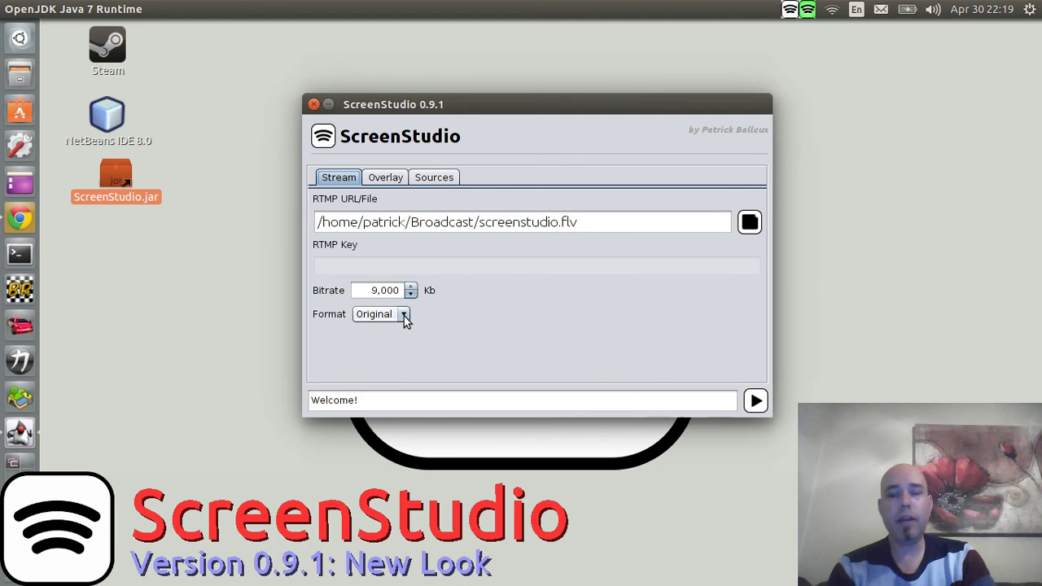
{"action": "left_click", "coordinate": [403, 316]}
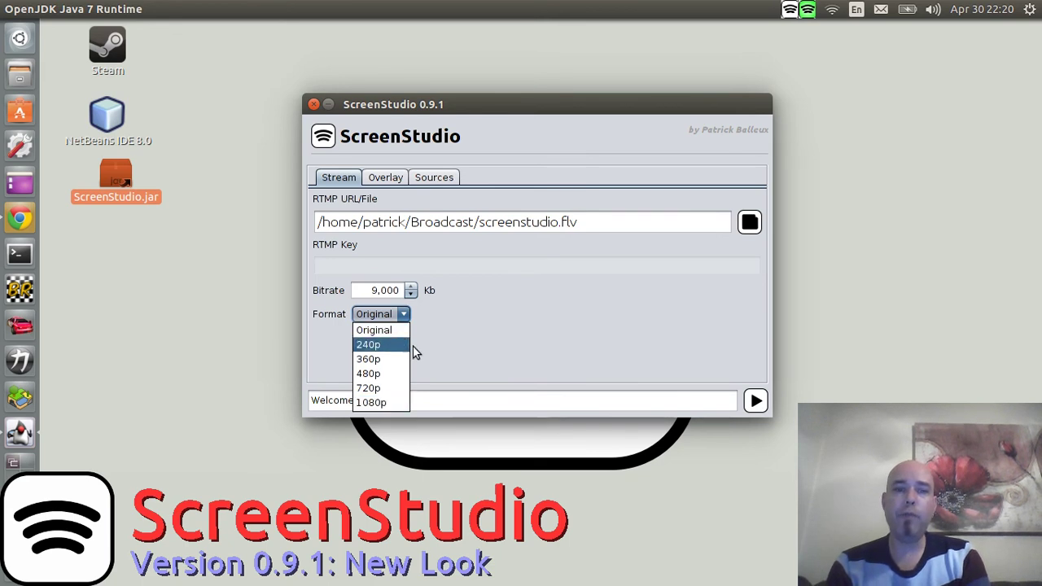
{"action": "left_click", "coordinate": [446, 338]}
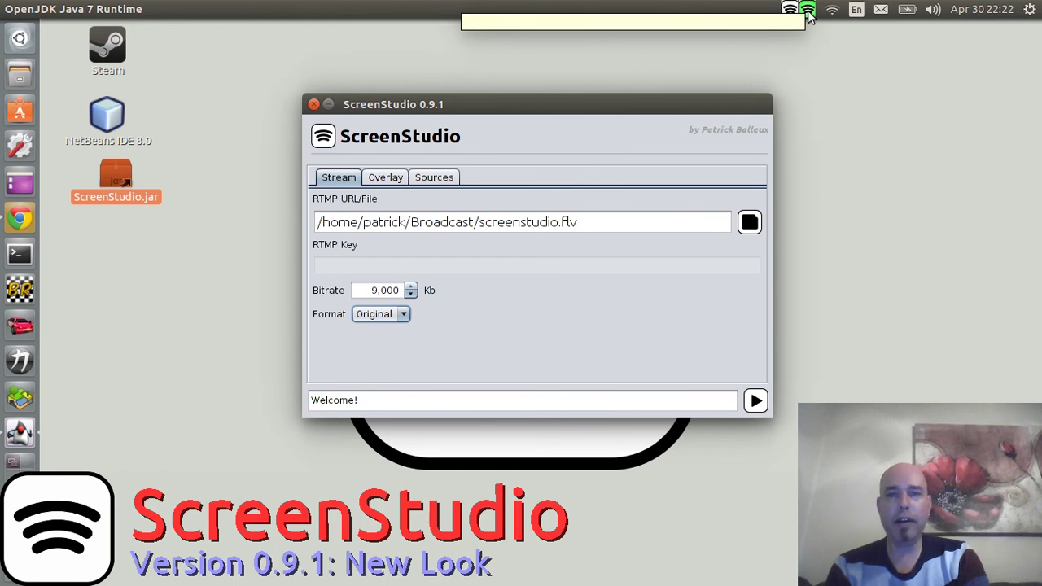
- Open a terminal, place it beside the ScreenStudio window, and list the home folder's contents with ls
{"action": "left_click", "coordinate": [25, 255]}
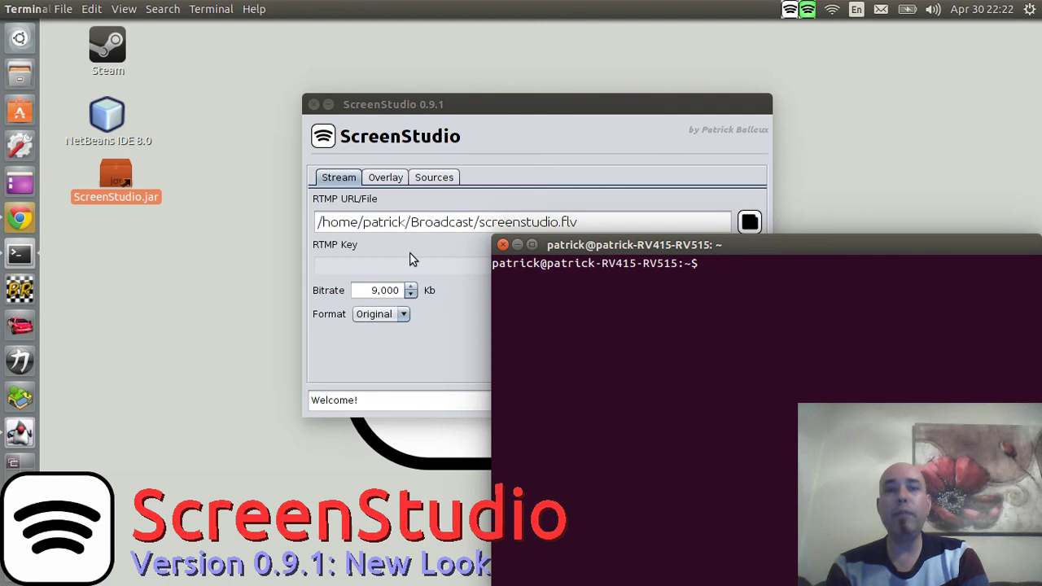
{"action": "left_click_drag", "start_coordinate": [585, 243], "coordinate": [557, 167]}
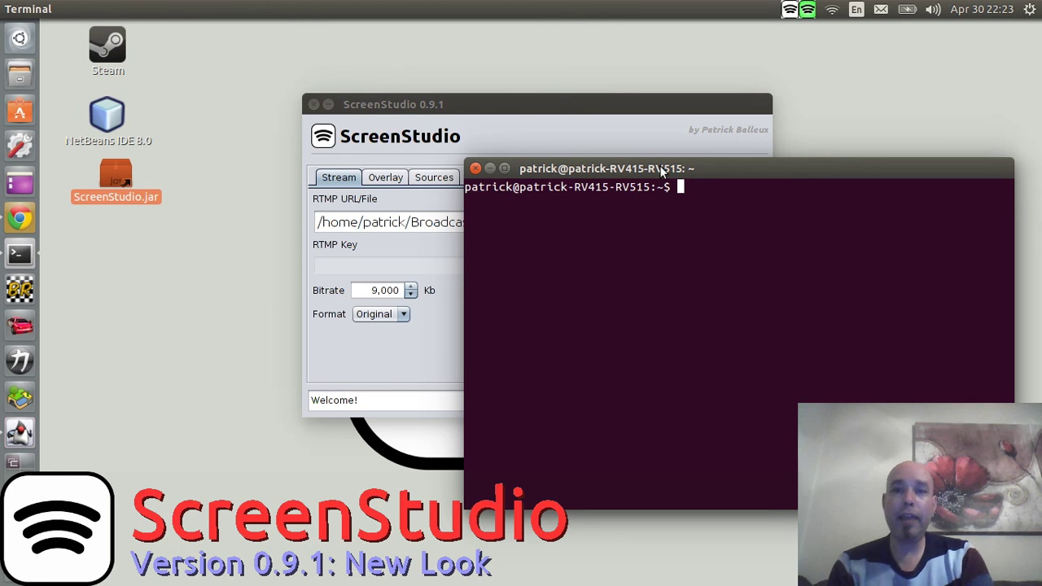
{"action": "left_click_drag", "start_coordinate": [656, 168], "coordinate": [660, 213]}
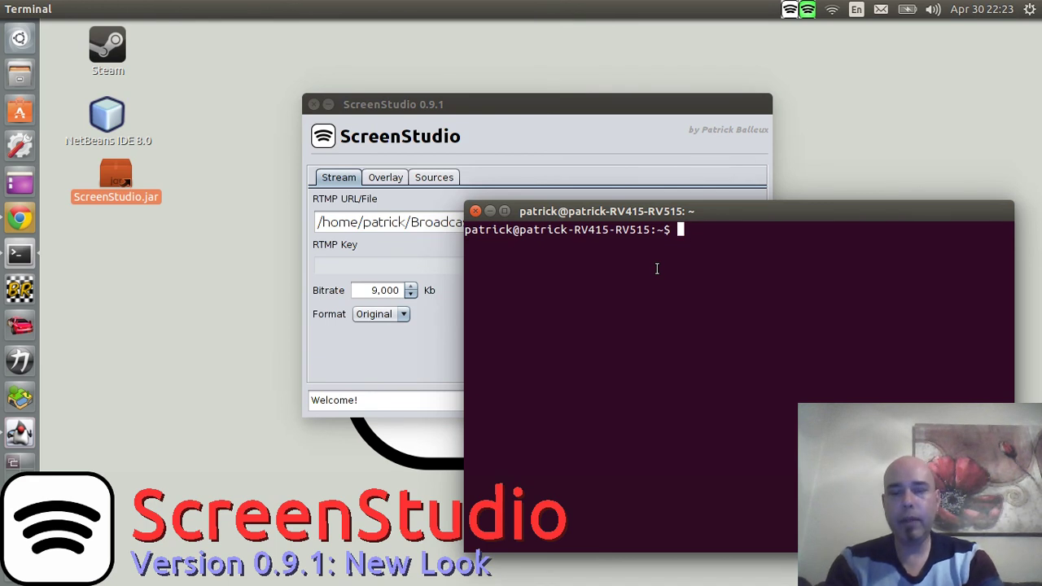
{"action": "type", "text": "ls"}
{"action": "key", "text": "Return"}
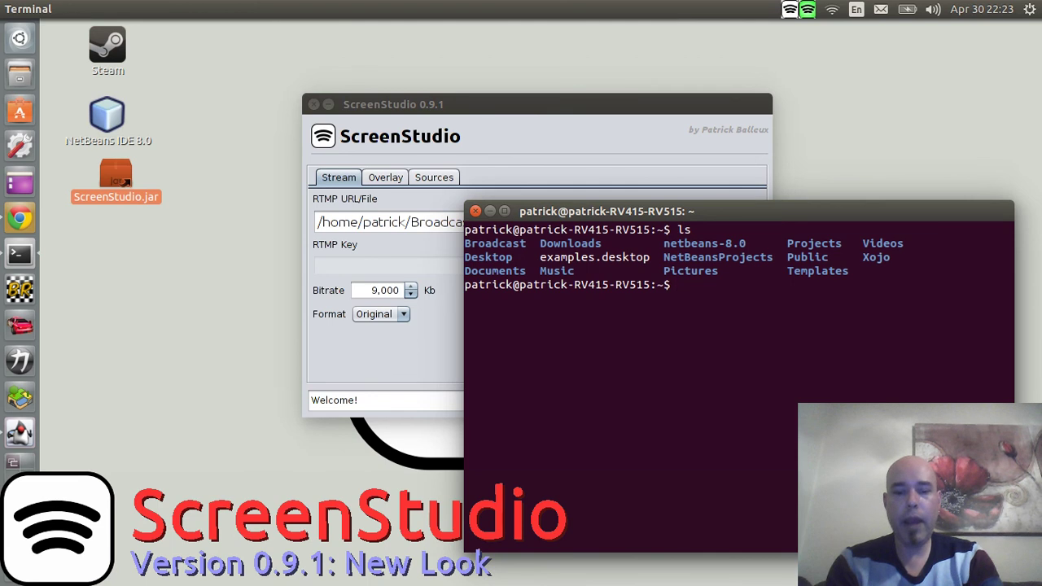
- Create a hidden directory named .screenstudio in the home folder with mkdir
{"action": "type", "text": "mk"}
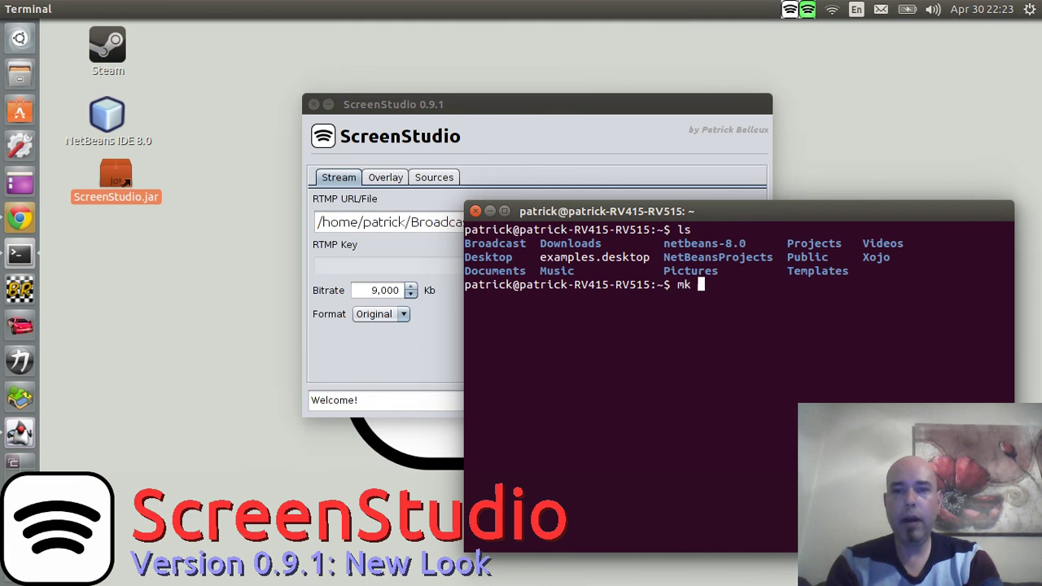
{"action": "key", "text": "BackSpace"}
{"action": "type", "text": "dir "}
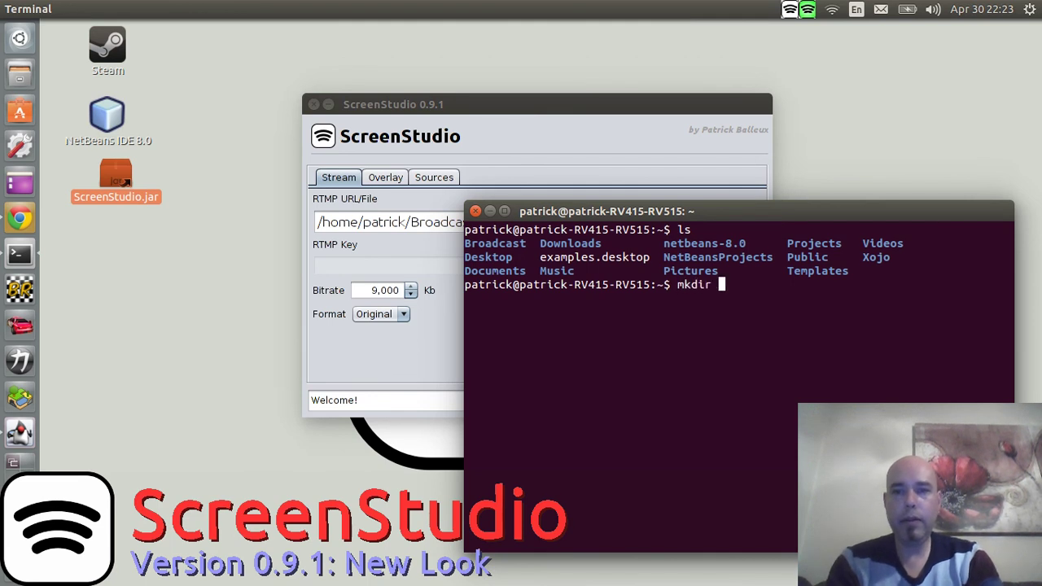
{"action": "type", "text": ".screen"}
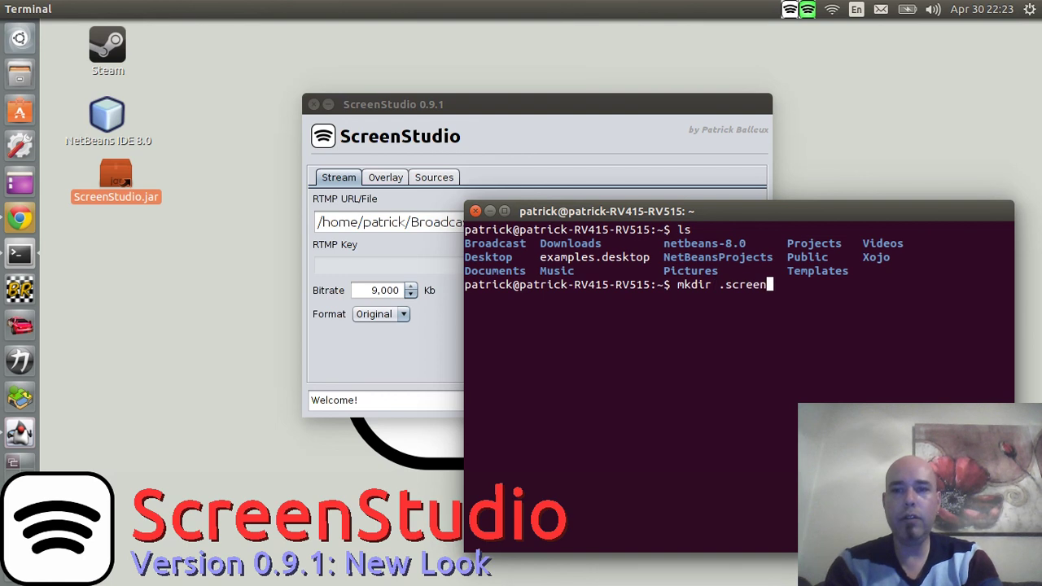
{"action": "type", "text": "studio"}
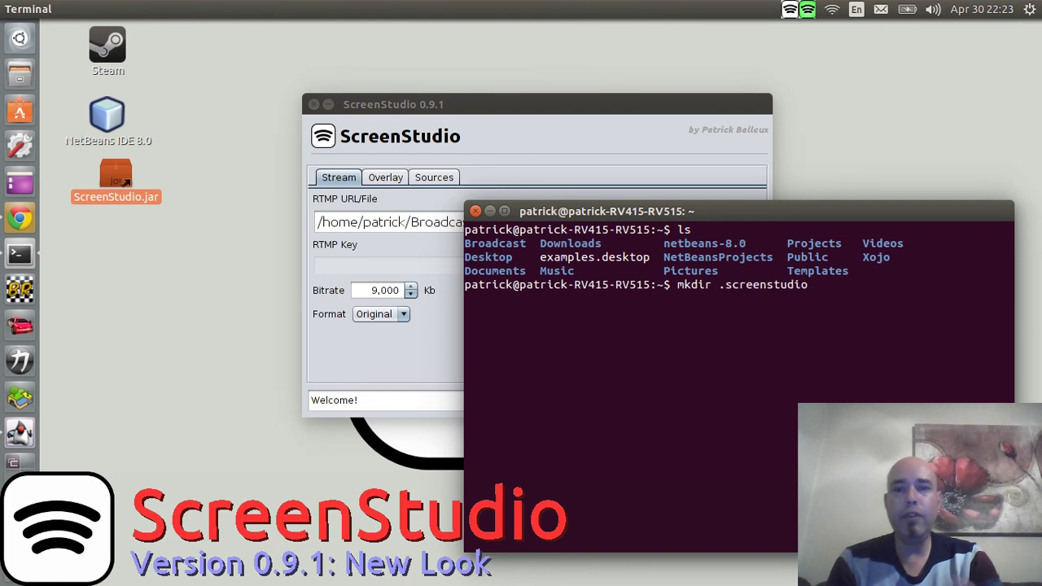
{"action": "key", "text": "Return"}
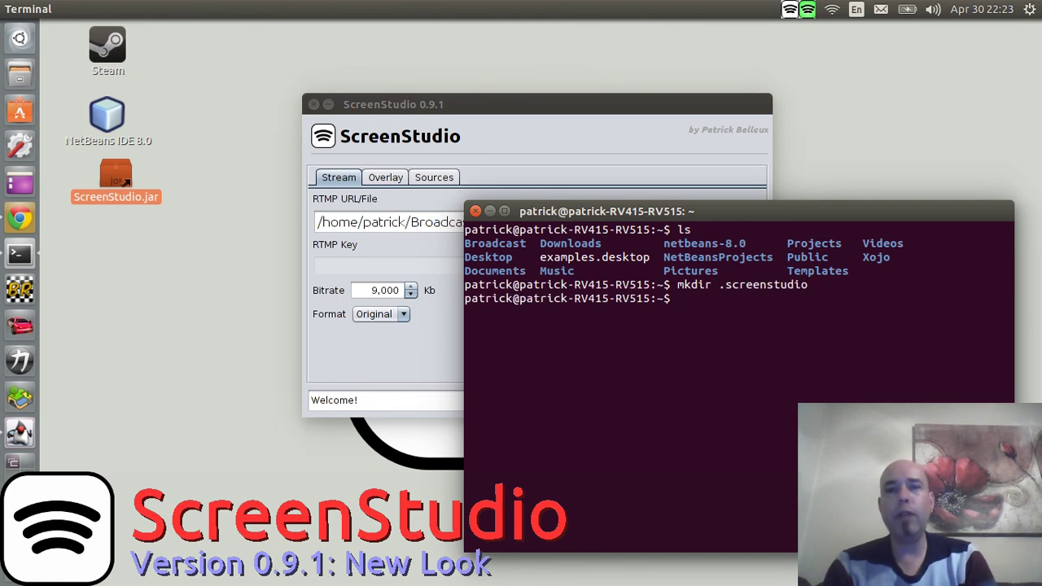
- Exit ScreenStudio and relaunch it from ScreenStudio.jar on the desktop, keeping its window clear of the desktop's edge
{"action": "left_click", "coordinate": [468, 99]}
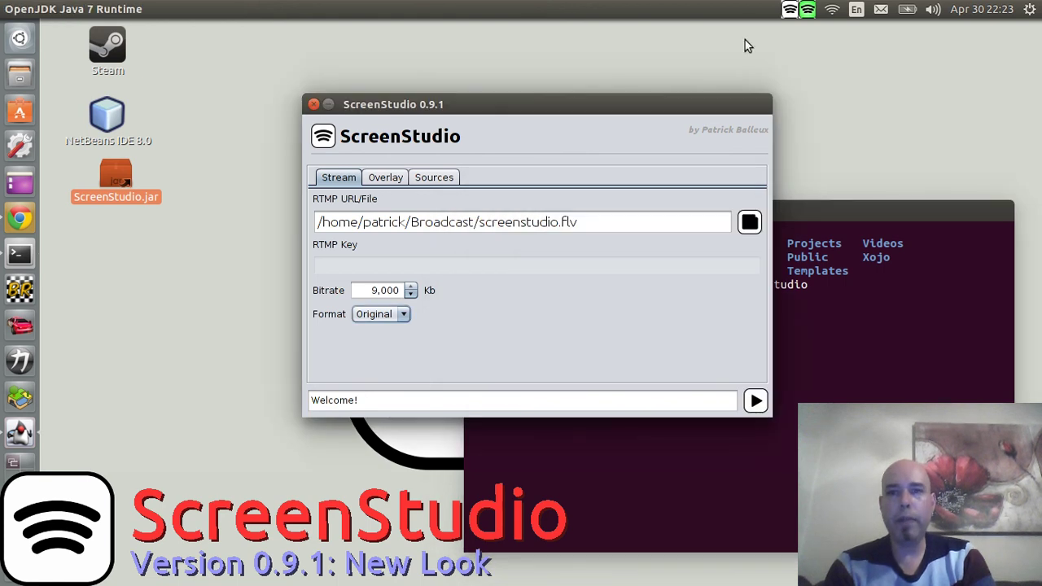
{"action": "left_click", "coordinate": [790, 9]}
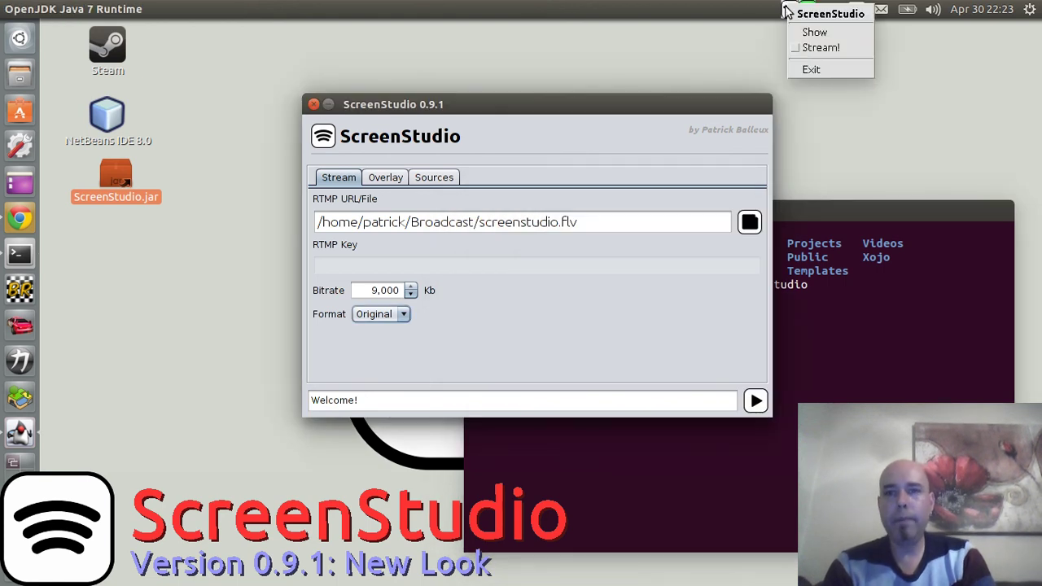
{"action": "left_click", "coordinate": [810, 71]}
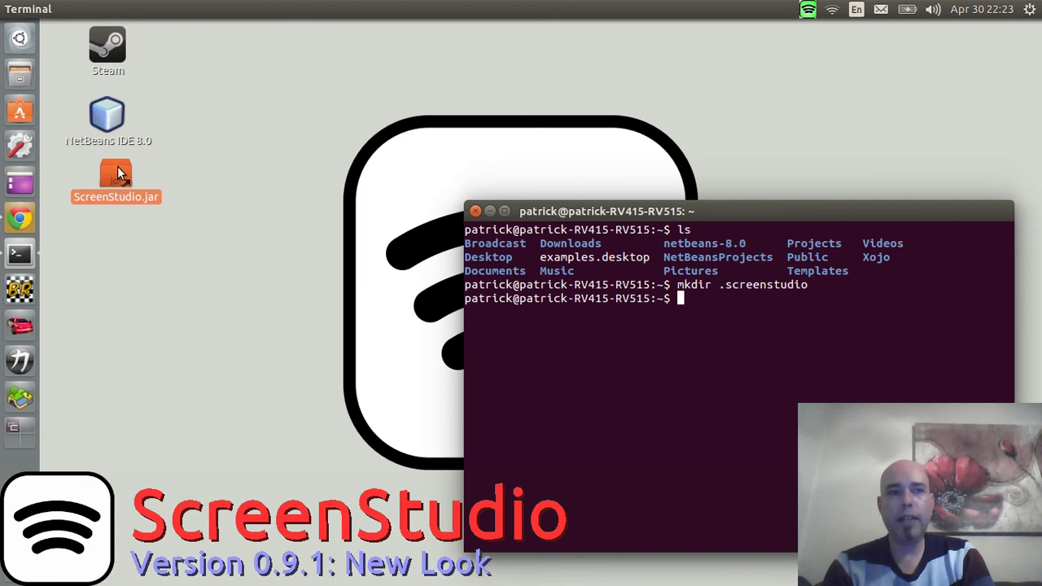
{"action": "double_click", "coordinate": [117, 173]}
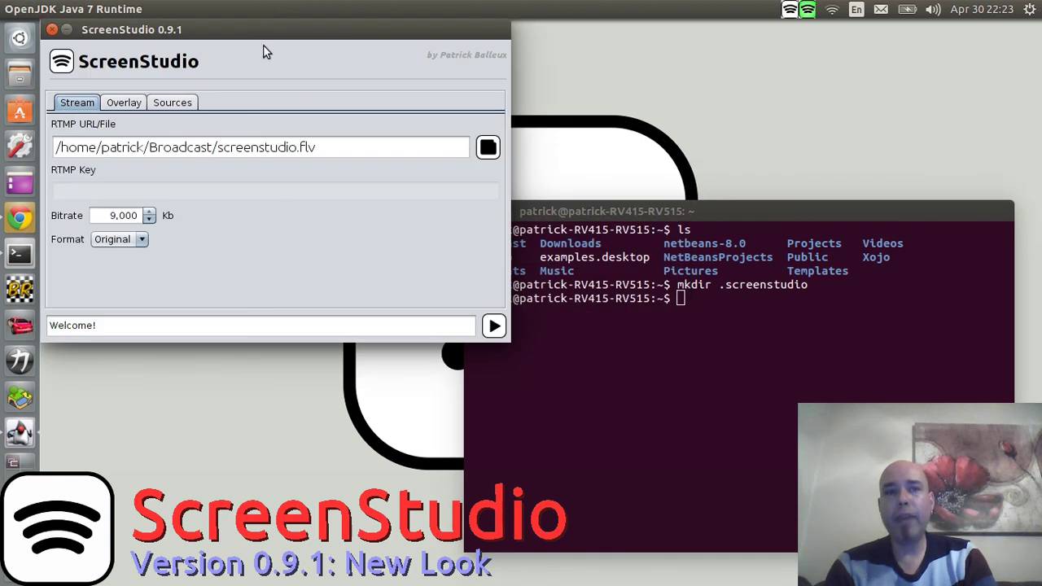
{"action": "left_click_drag", "start_coordinate": [234, 31], "coordinate": [280, 30]}
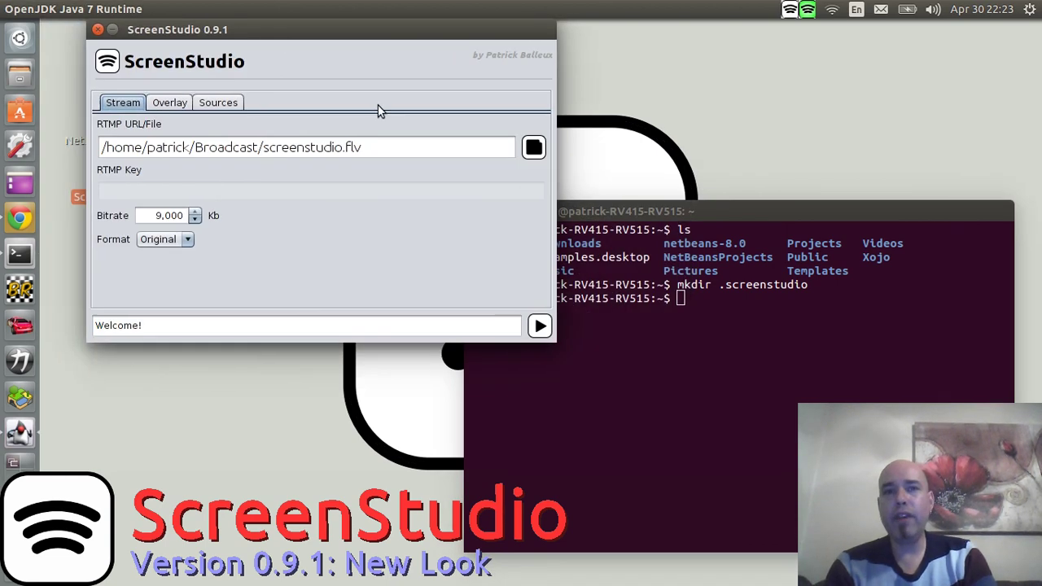
- In the terminal, change into the .screenstudio directory and list its files
{"action": "left_click", "coordinate": [639, 273]}
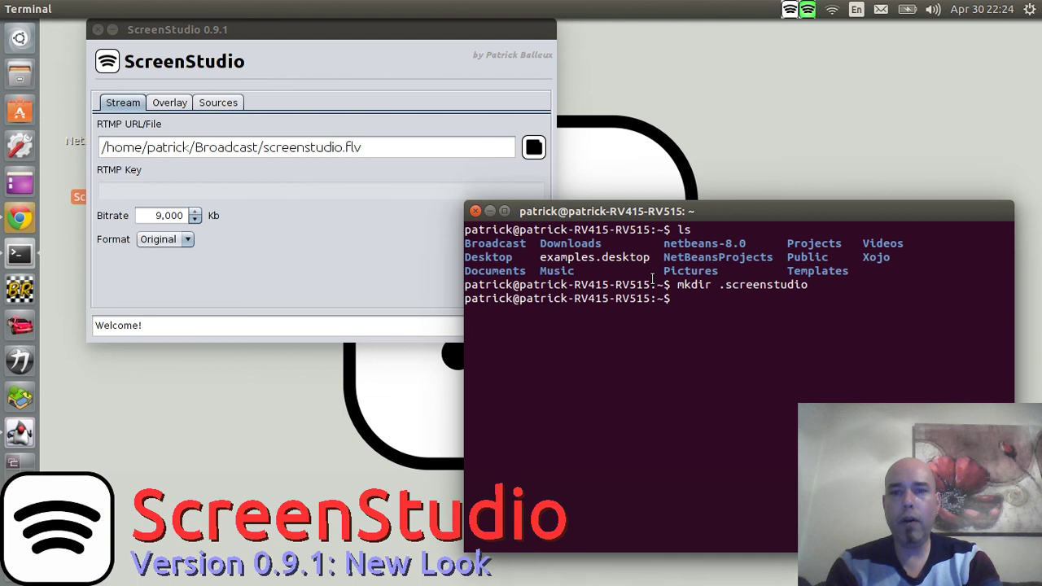
{"action": "type", "text": "cd .scre"}
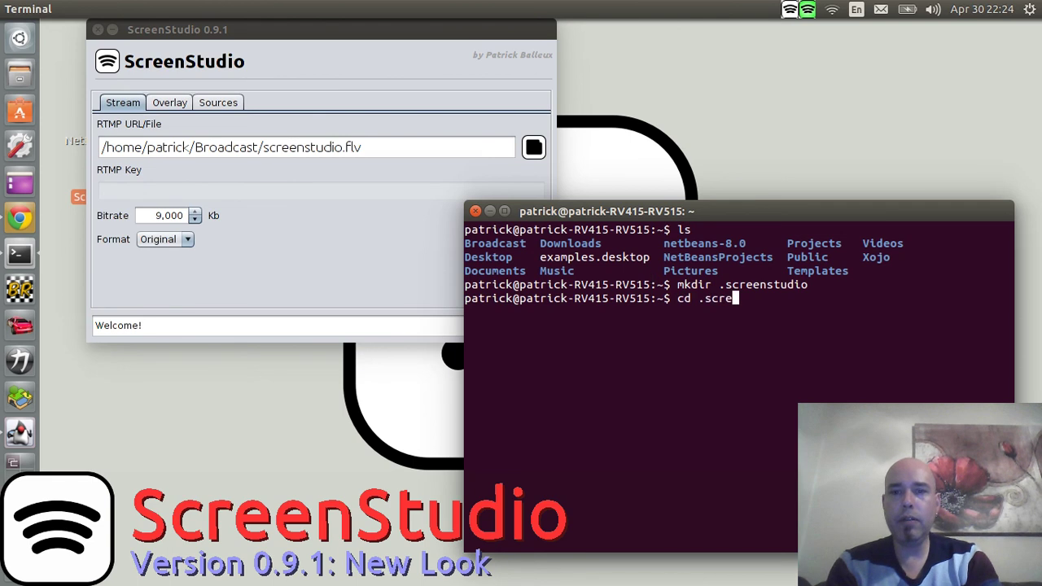
{"action": "key", "text": "Tab"}
{"action": "key", "text": "Return"}
{"action": "type", "text": "ls"}
{"action": "key", "text": "Return"}
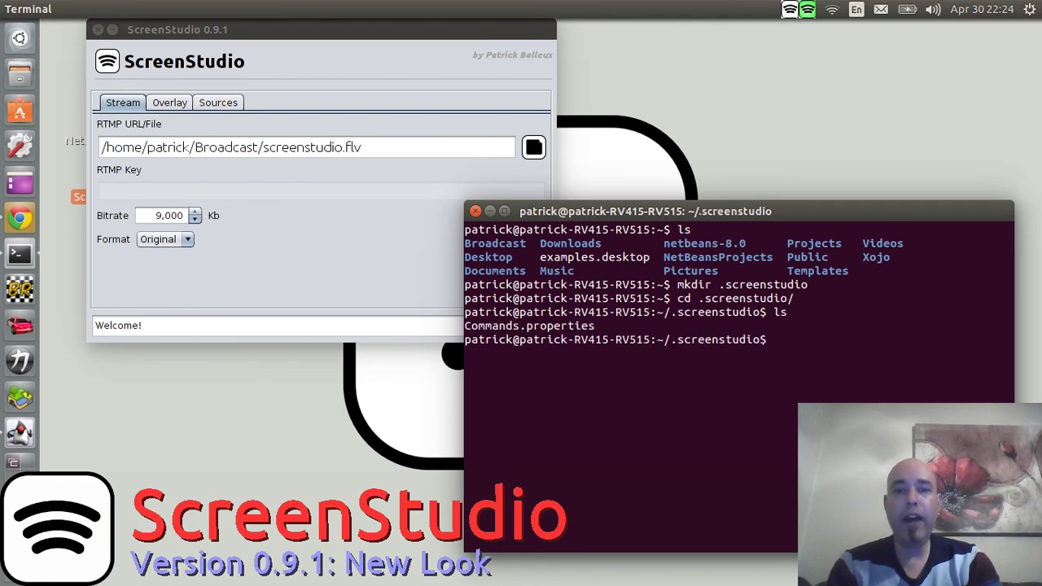
- Display the contents of Commands.properties with cat, examine the avconv commands, and close the terminal
{"action": "type", "text": "cat "}
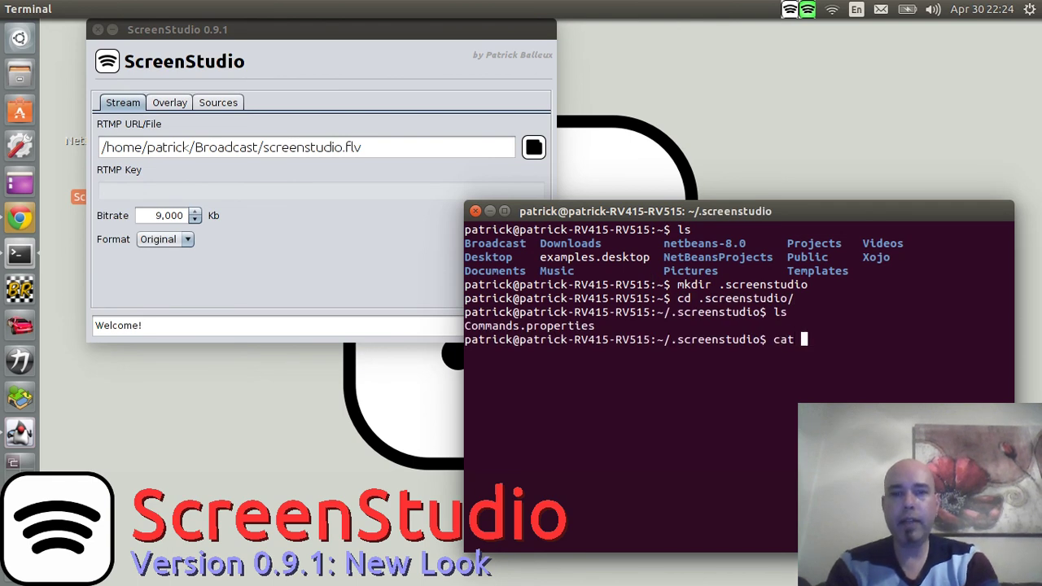
{"action": "type", "text": "Com"}
{"action": "key", "text": "Tab"}
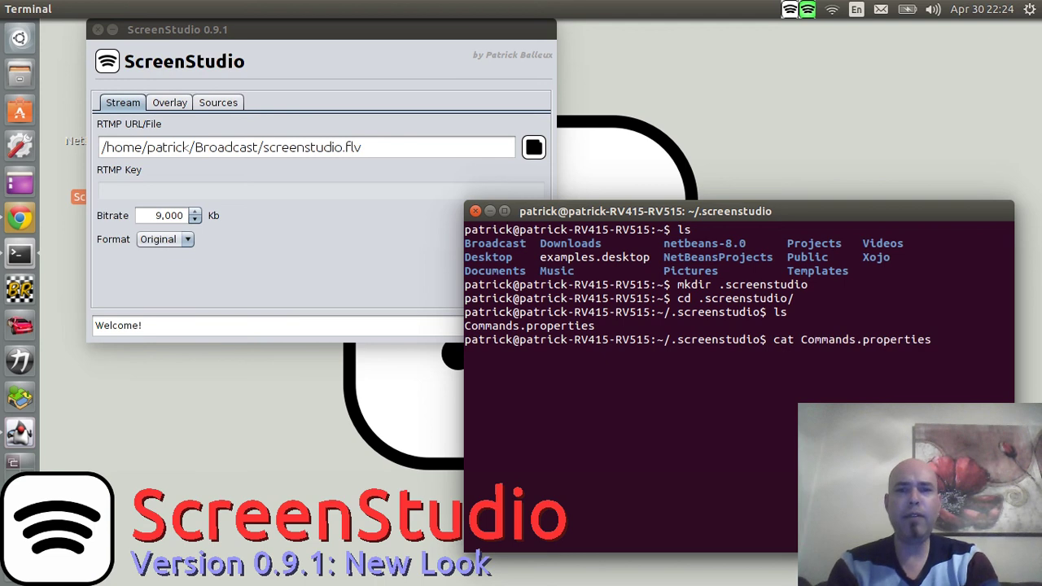
{"action": "key", "text": "Return"}
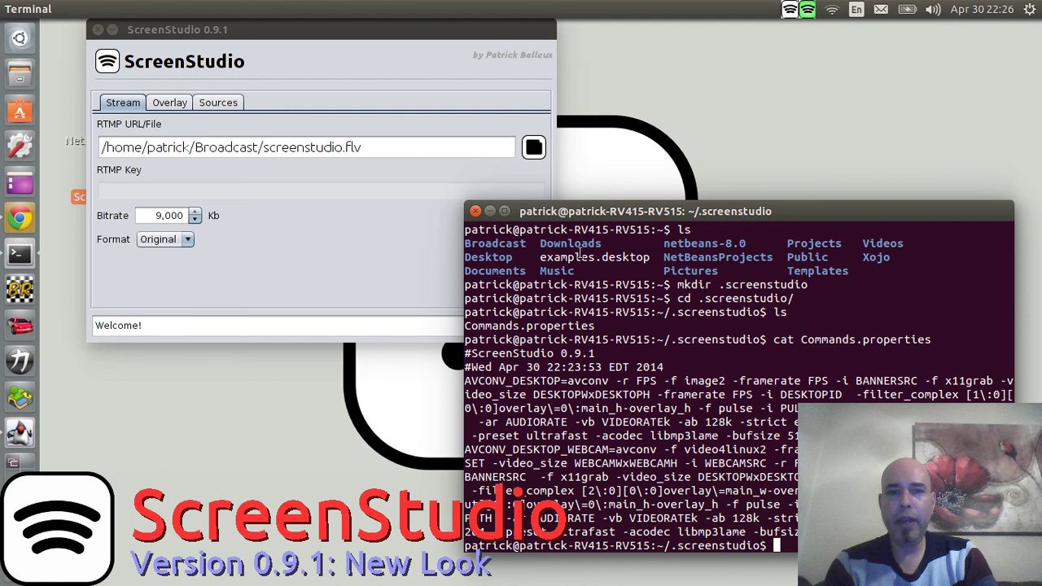
{"action": "left_click", "coordinate": [475, 211]}
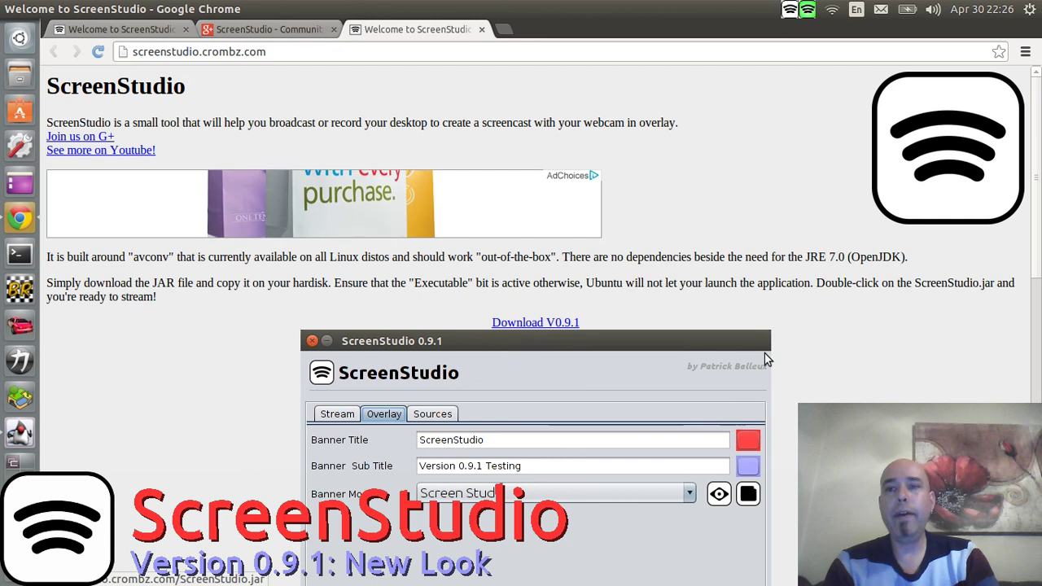
- Look through the ScreenStudio home page in Chrome from the download link down to the requirements and contact links
{"action": "left_click_drag", "start_coordinate": [1038, 253], "coordinate": [1038, 254]}
{"action": "scroll", "coordinate": [660, 122], "scroll_direction": "down", "scroll_amount": 4}
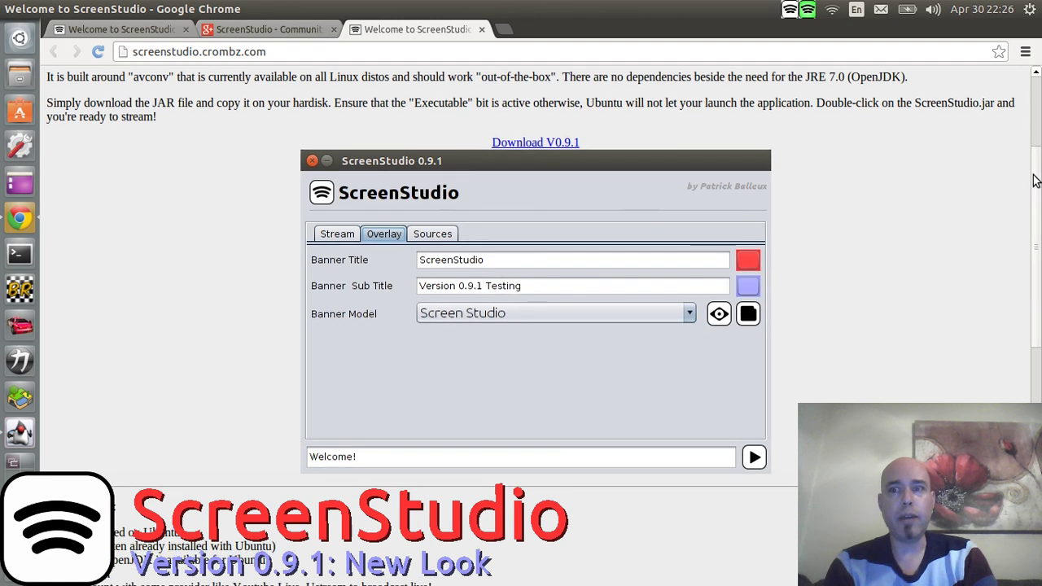
{"action": "scroll", "coordinate": [1035, 177], "scroll_direction": "down", "scroll_amount": 2}
{"action": "left_click_drag", "start_coordinate": [1031, 213], "coordinate": [1018, 314]}
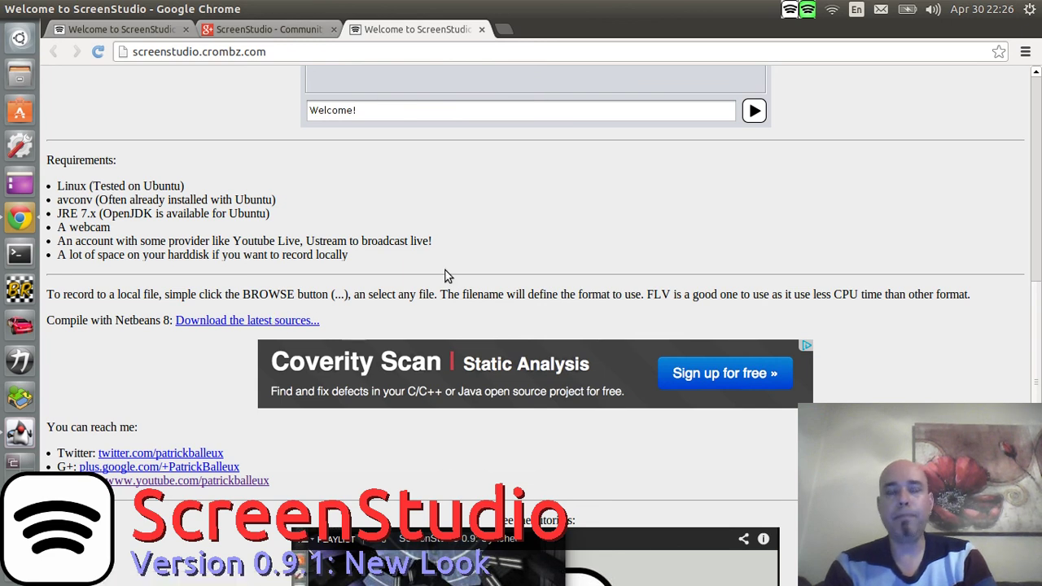
- Browse the support and video posts in the ScreenStudio Google+ community
{"action": "left_click", "coordinate": [262, 27]}
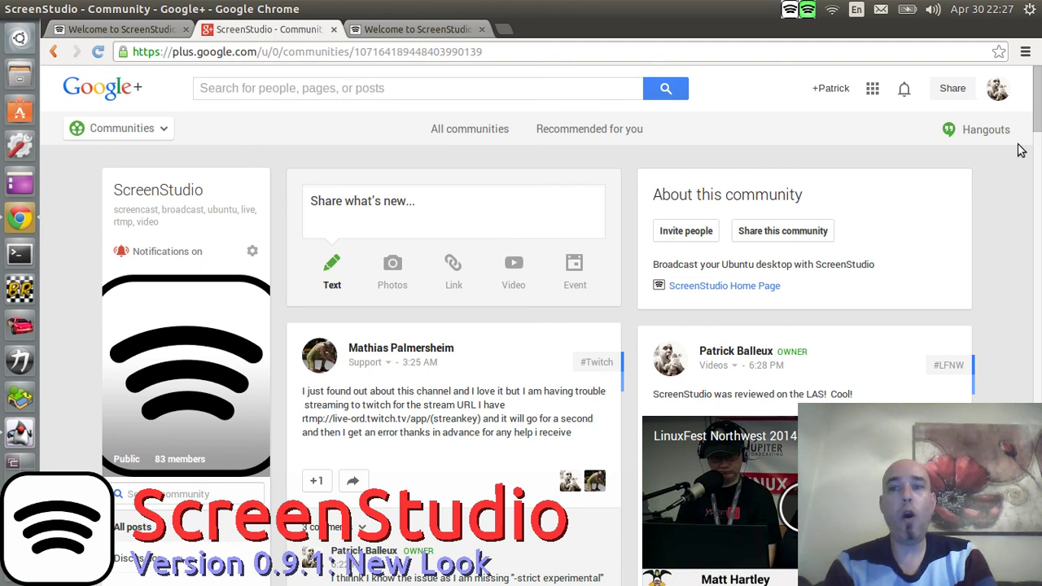
{"action": "left_click_drag", "start_coordinate": [1036, 123], "coordinate": [1036, 162]}
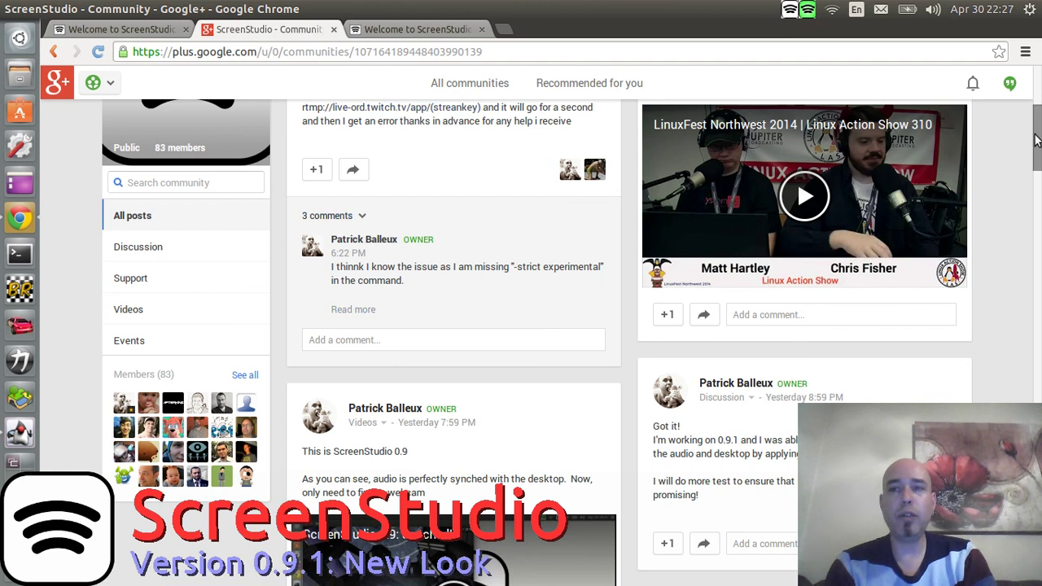
{"action": "left_click_drag", "start_coordinate": [1036, 140], "coordinate": [1036, 114]}
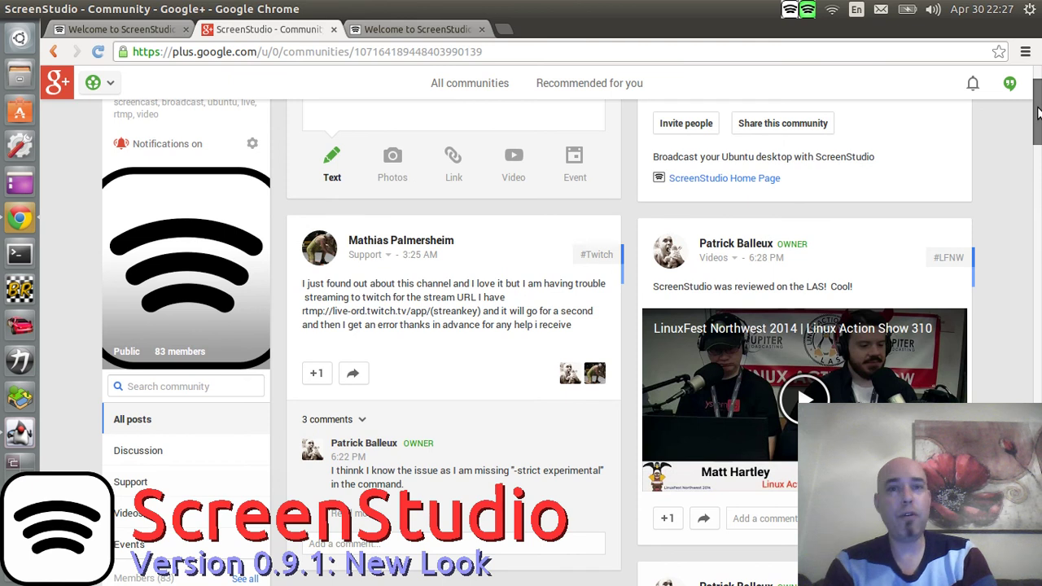
{"action": "scroll", "coordinate": [1036, 114], "scroll_direction": "down", "scroll_amount": 1}
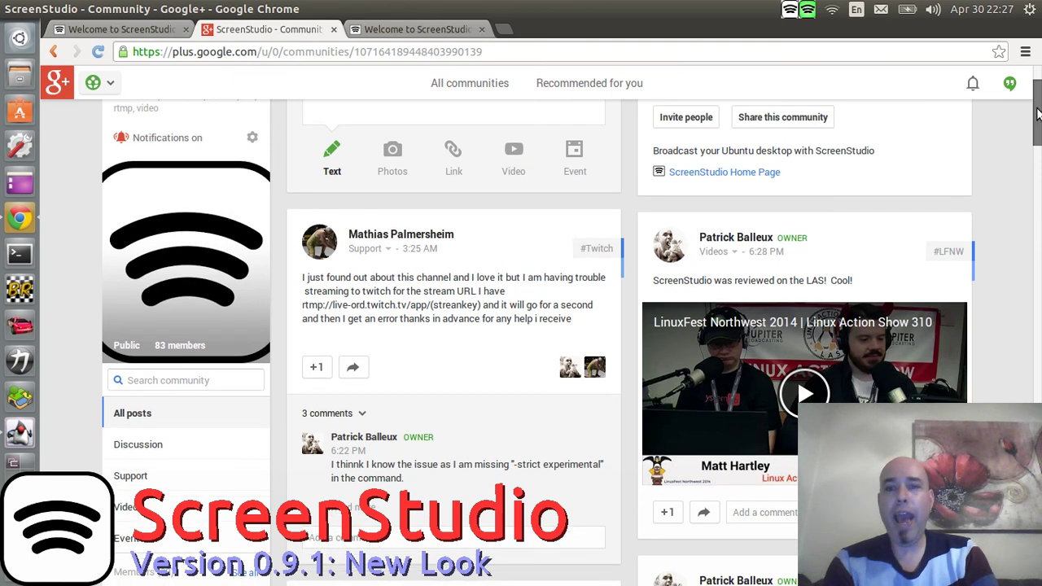
{"action": "left_click_drag", "start_coordinate": [1036, 114], "coordinate": [1036, 124]}
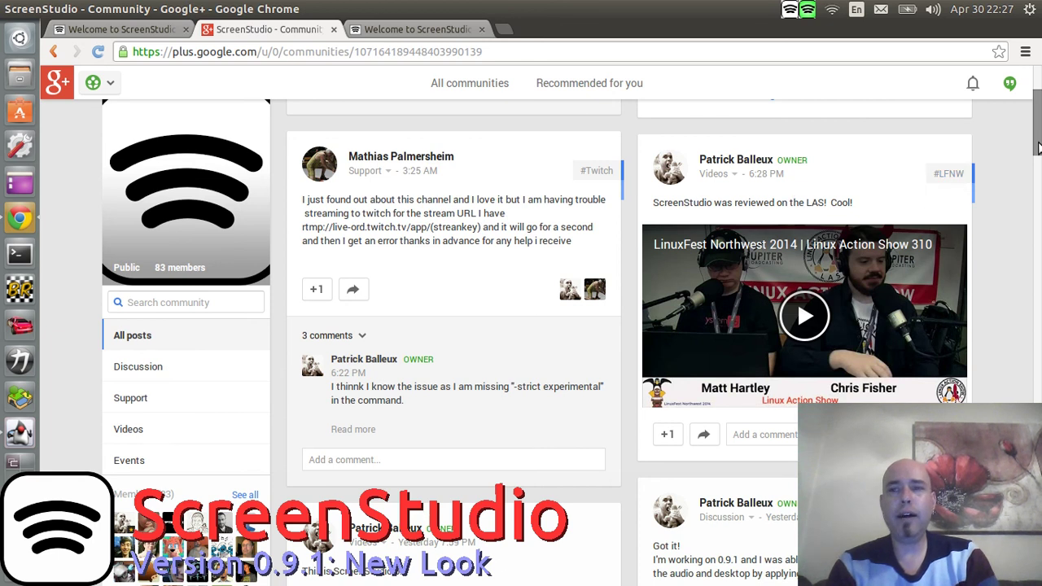
{"action": "mouse_move", "coordinate": [1037, 146]}
{"action": "left_mouse_down"}
{"action": "mouse_move", "coordinate": [1037, 134]}
{"action": "mouse_move", "coordinate": [1037, 155]}
{"action": "mouse_move", "coordinate": [1037, 132]}
{"action": "left_mouse_up"}
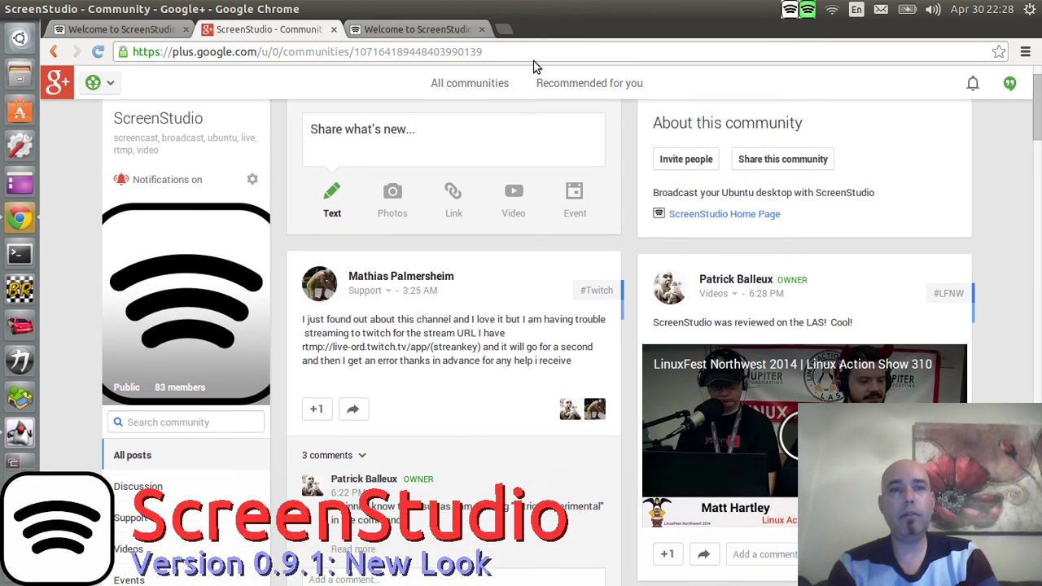
- Return from the community page to the ScreenStudio home page and bring its Download V0.9.1 link into view
{"action": "left_click", "coordinate": [383, 31]}
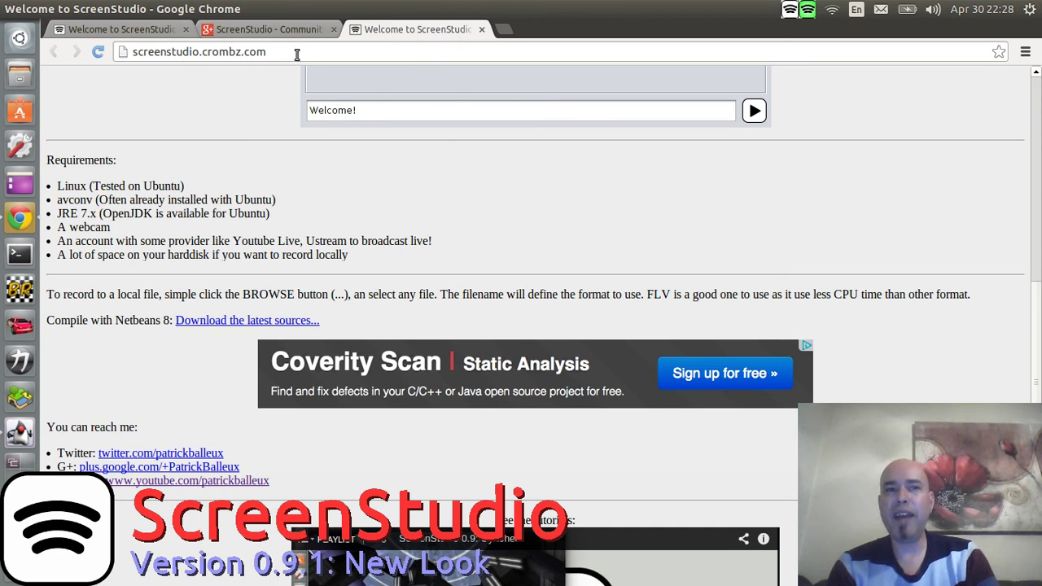
{"action": "left_click", "coordinate": [276, 31]}
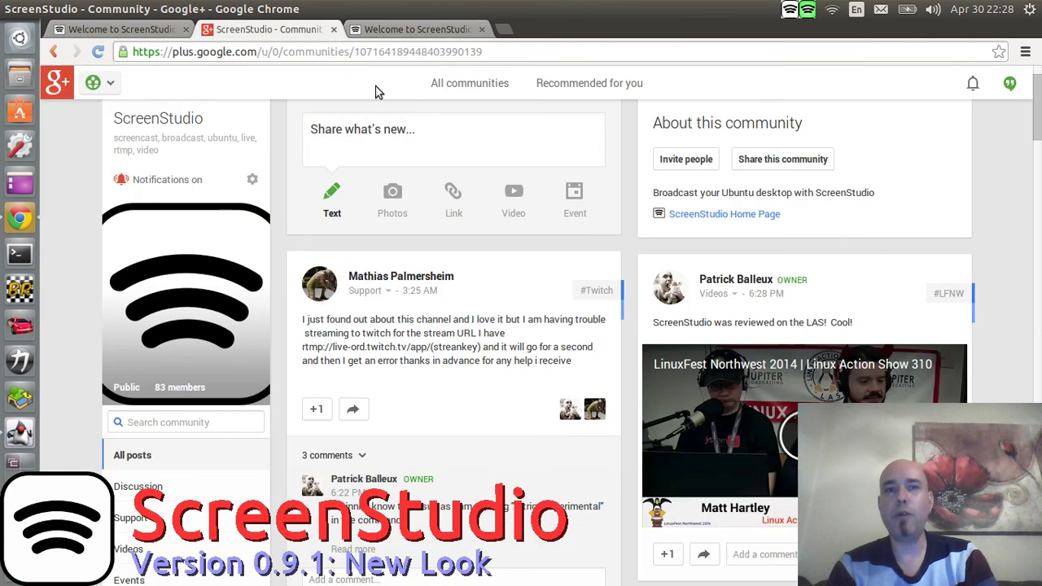
{"action": "left_click", "coordinate": [383, 34]}
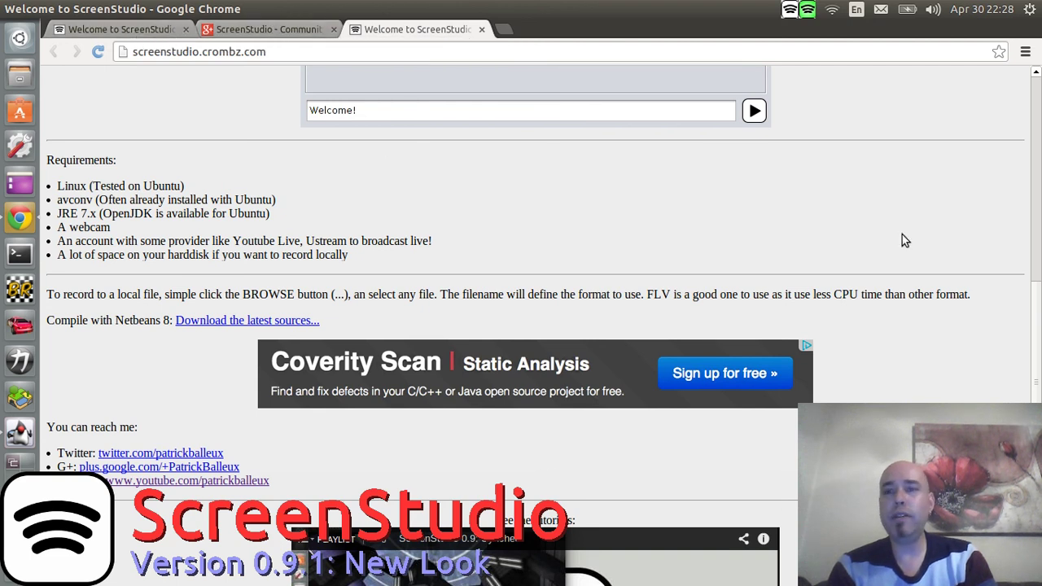
{"action": "left_click_drag", "start_coordinate": [1038, 295], "coordinate": [1040, 161]}
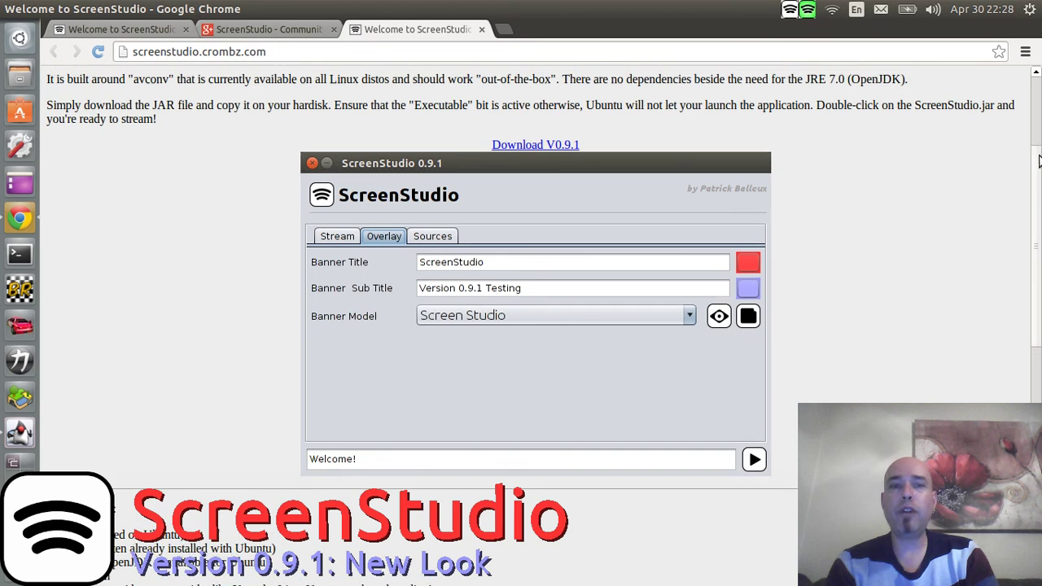